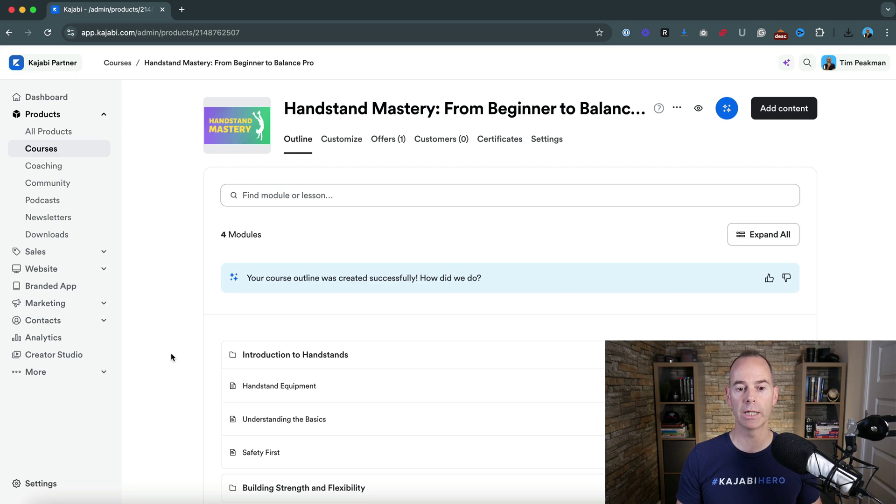
Open the Handstand Equipment lesson from the course outline and scroll through its contents.
scroll(171, 353, down, 1)
scroll(171, 353, up, 1)
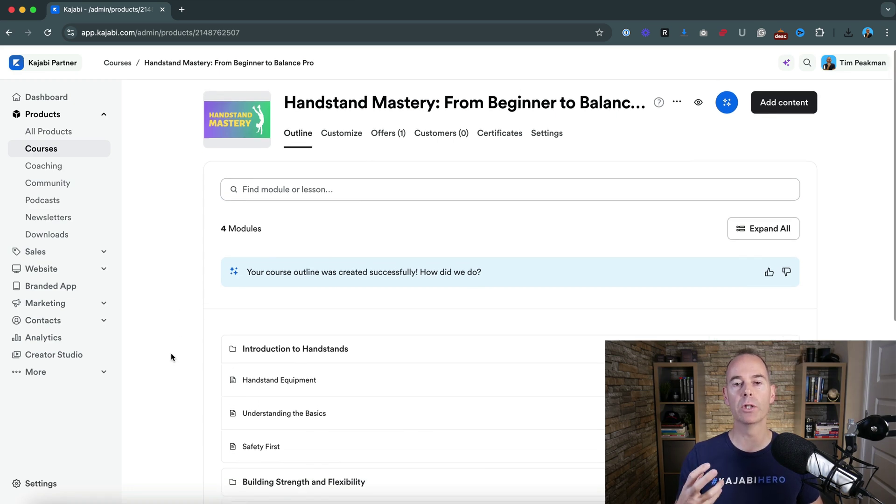
click(266, 380)
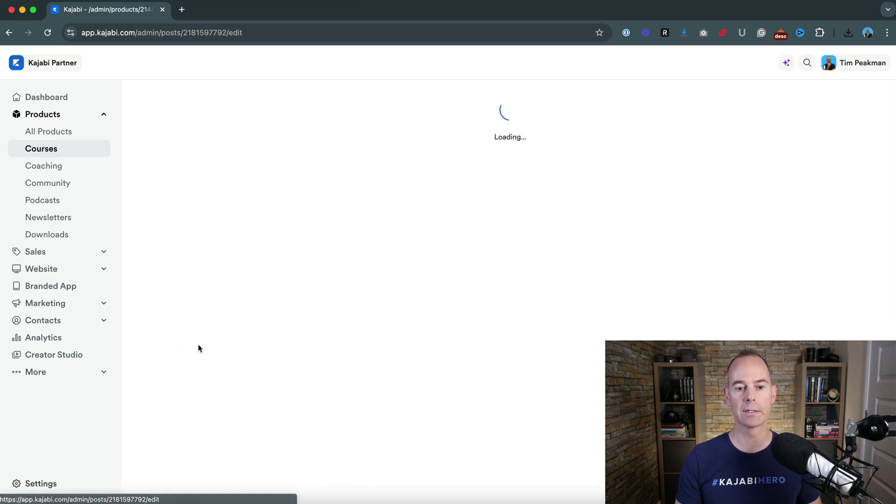
scroll(160, 360, down, 3)
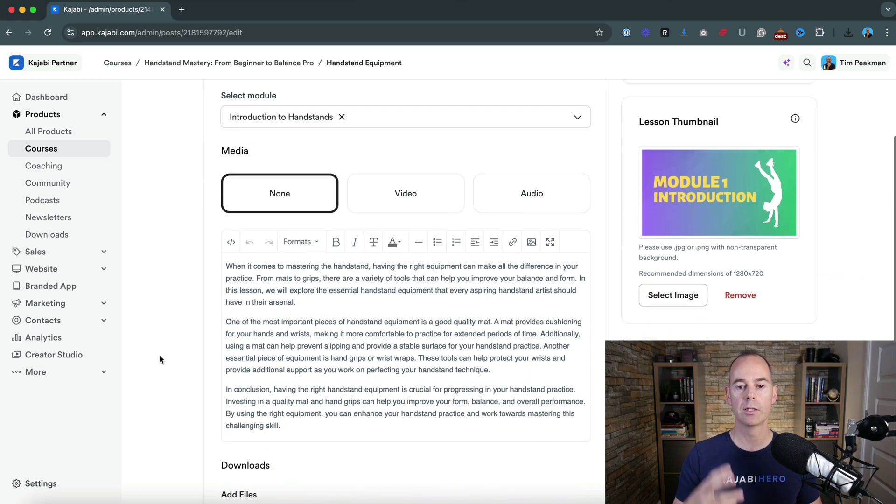
scroll(336, 334, down, 3)
scroll(336, 334, up, 3)
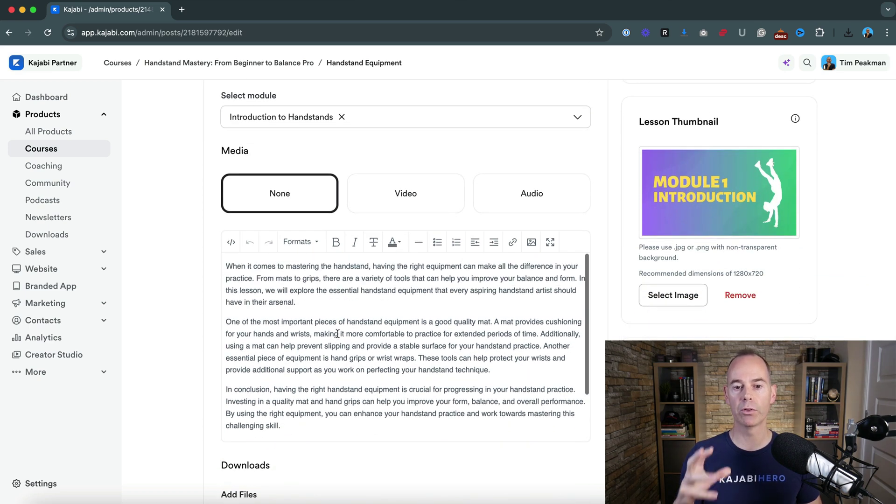
scroll(337, 333, up, 5)
scroll(337, 333, down, 5)
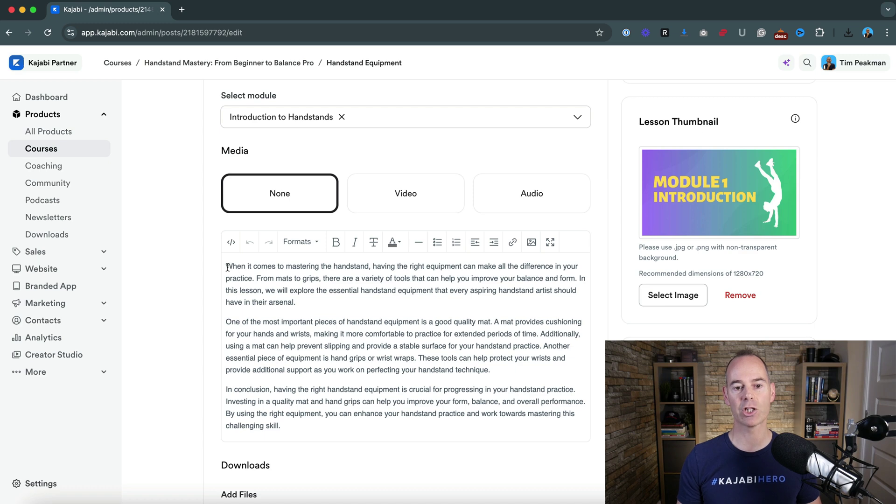
Select the lesson's generated body text, deselect it, and review the lesson page.
drag(227, 267, 304, 454)
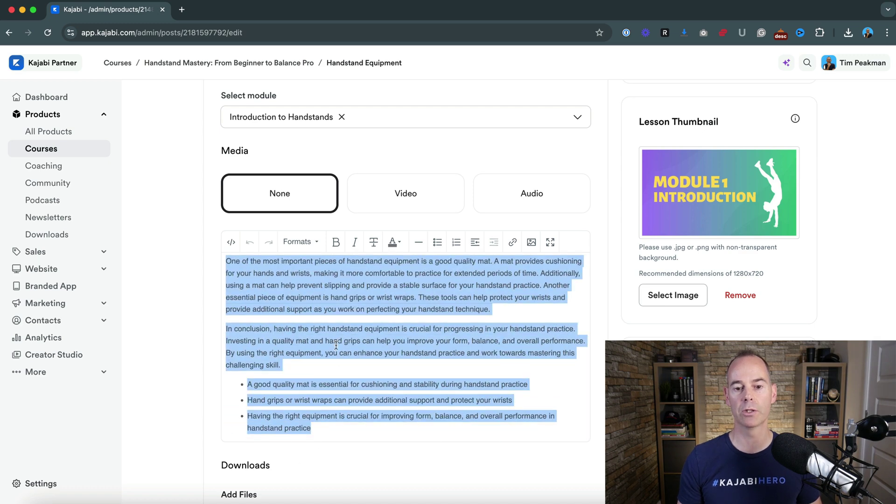
click(327, 367)
scroll(327, 372, up, 2)
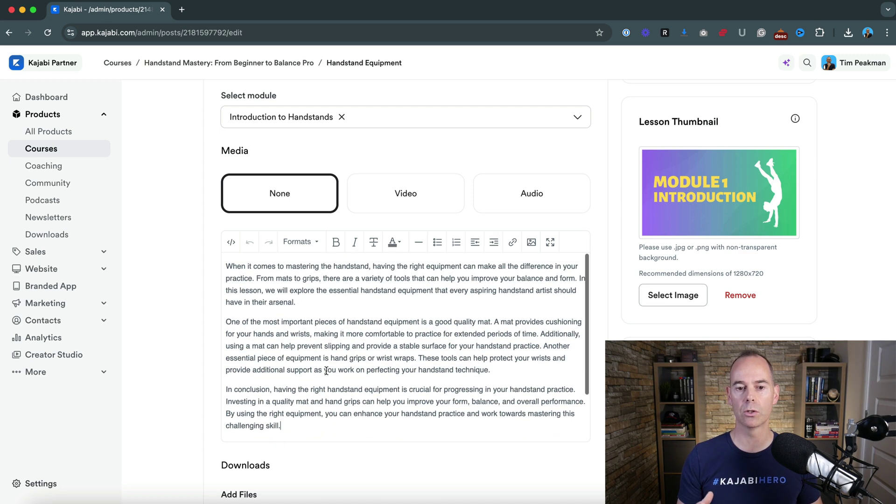
scroll(182, 246, up, 3)
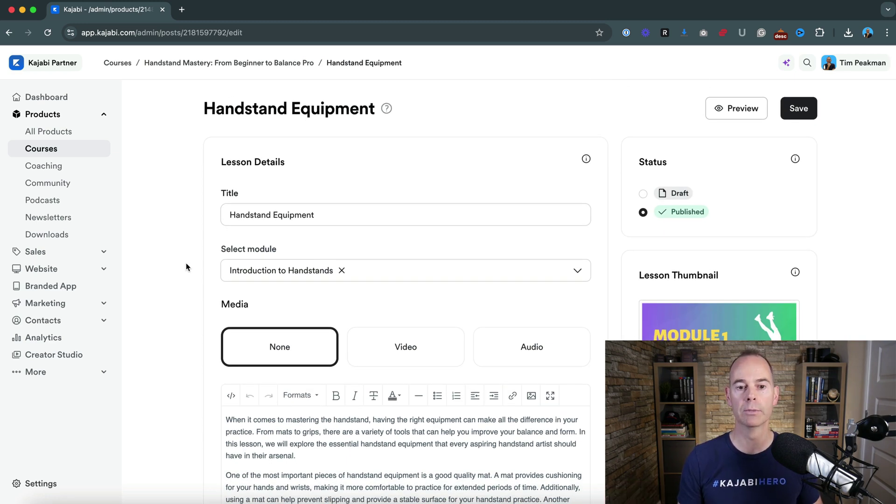
scroll(190, 295, down, 3)
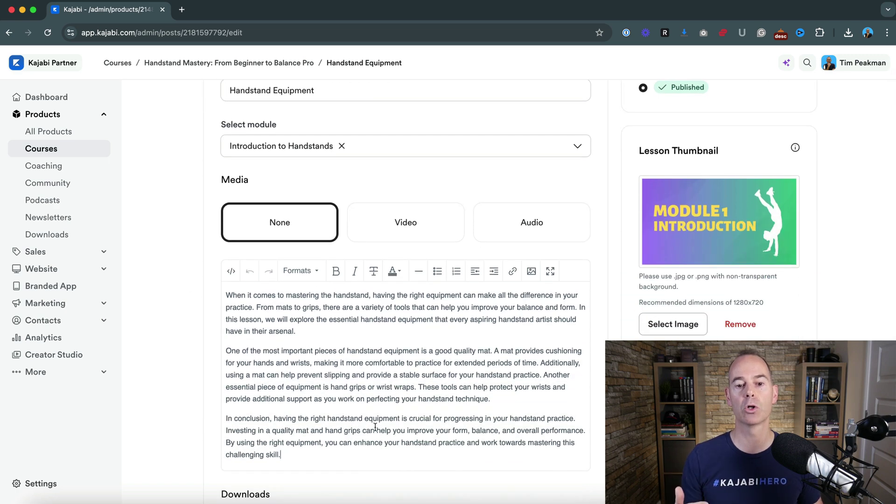
scroll(350, 333, up, 3)
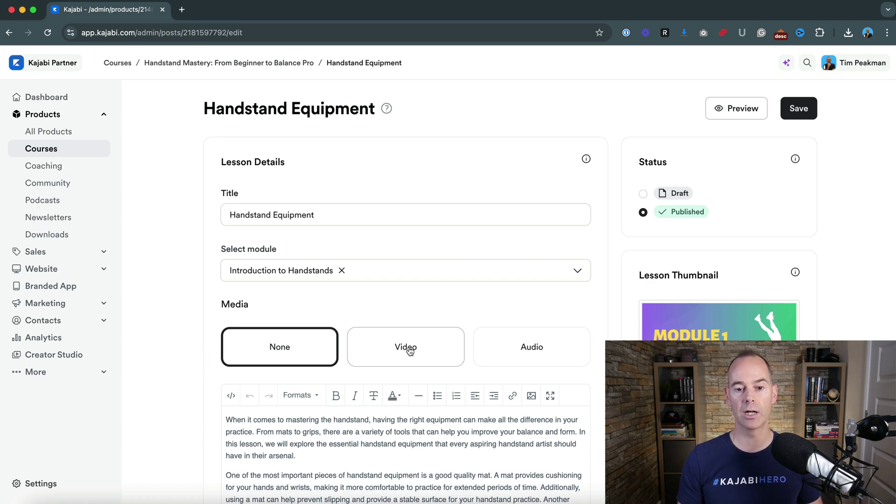
Set the lesson media to Video and upload Welcome.mp4 from the Desktop.
click(410, 351)
click(405, 446)
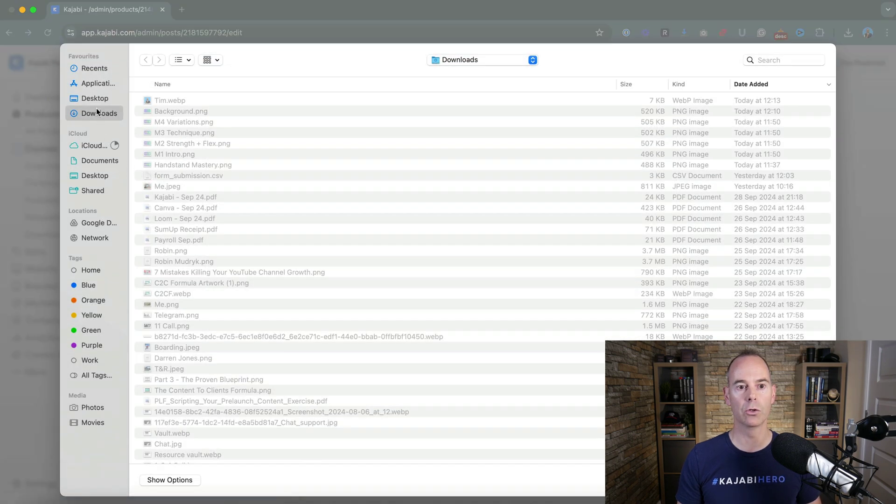
click(96, 99)
double_click(164, 100)
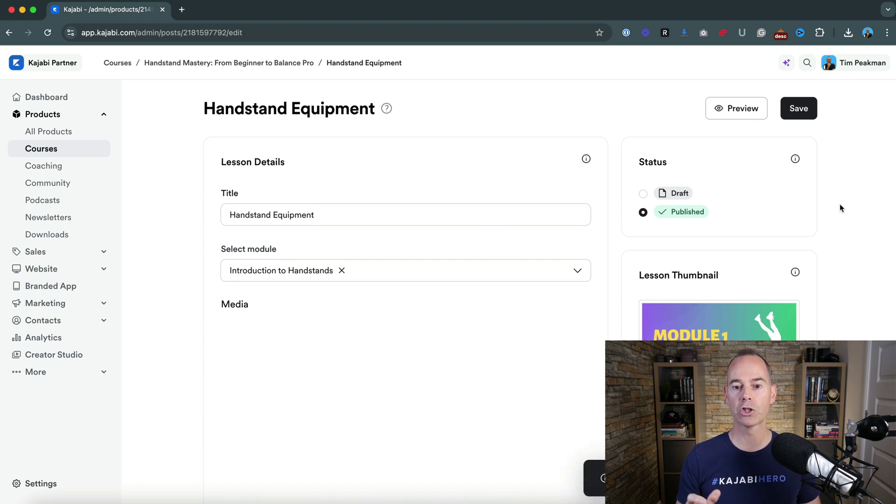
Save the Handstand Equipment lesson and watch its video upload and begin encoding.
click(798, 109)
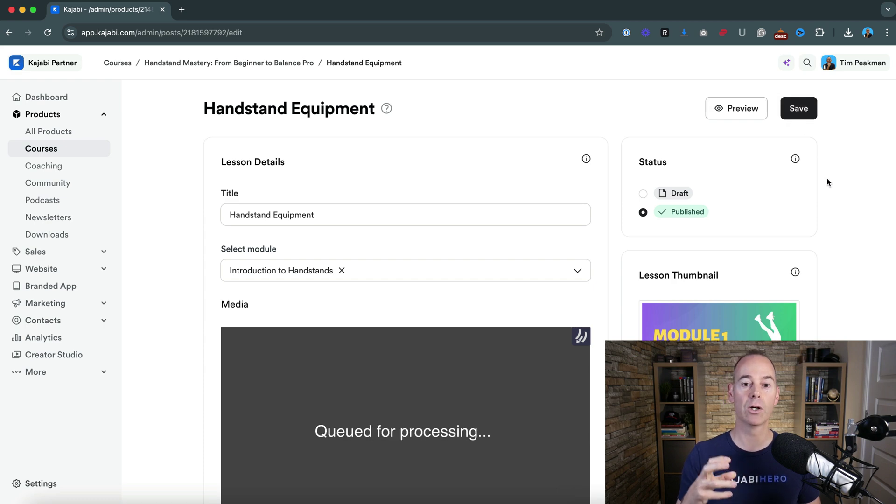
scroll(828, 182, down, 2)
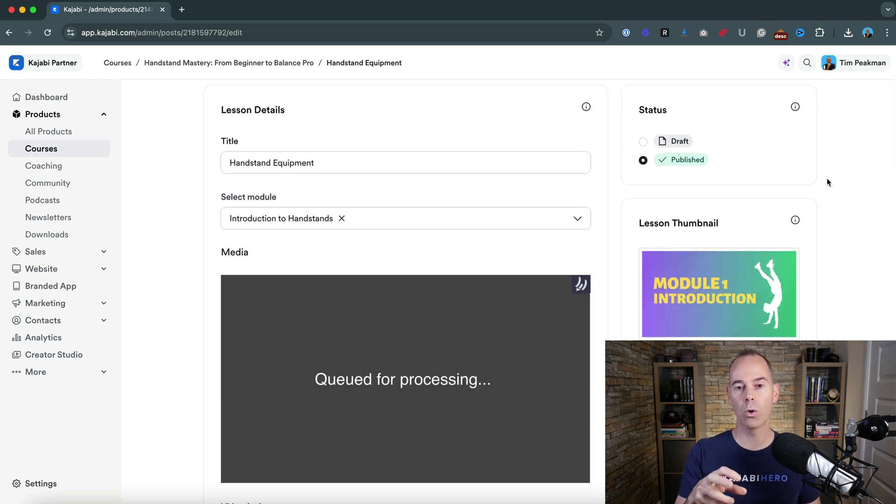
scroll(829, 182, down, 1)
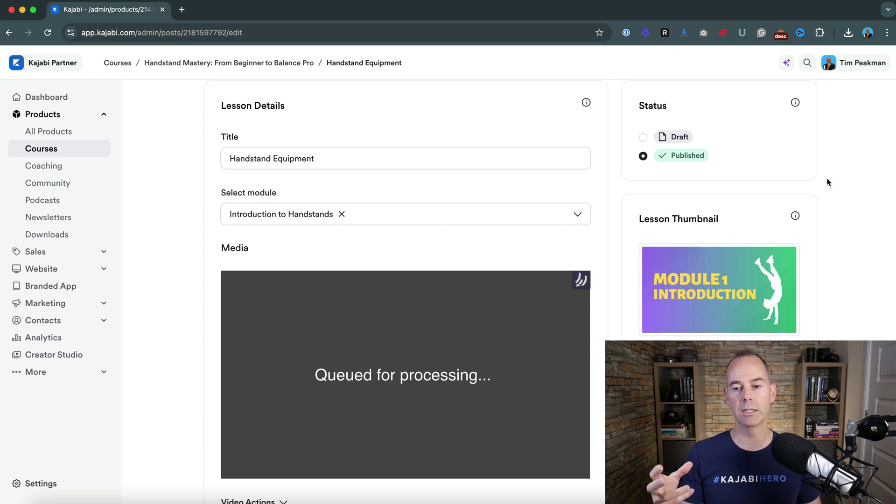
scroll(828, 182, down, 1)
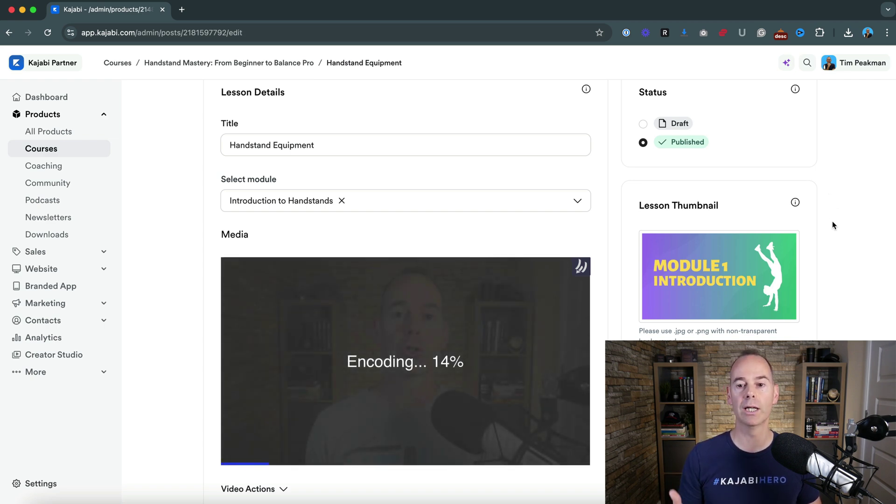
scroll(833, 221, down, 3)
scroll(833, 220, down, 6)
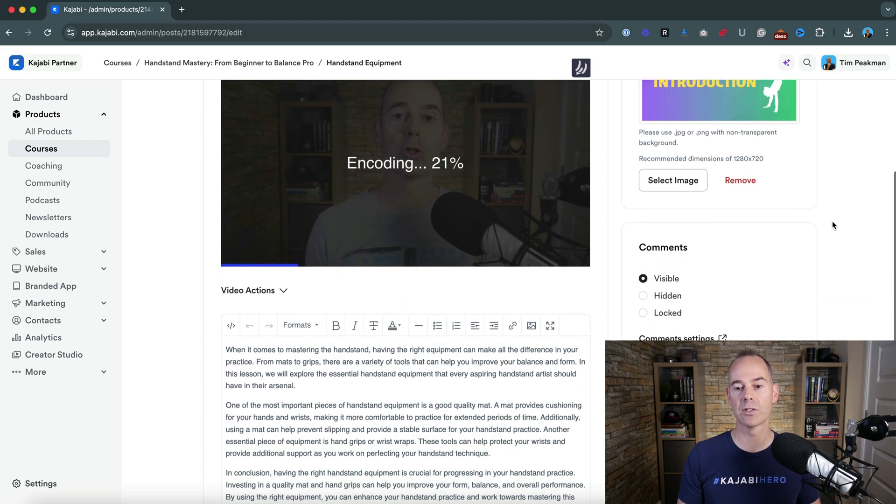
scroll(833, 220, up, 10)
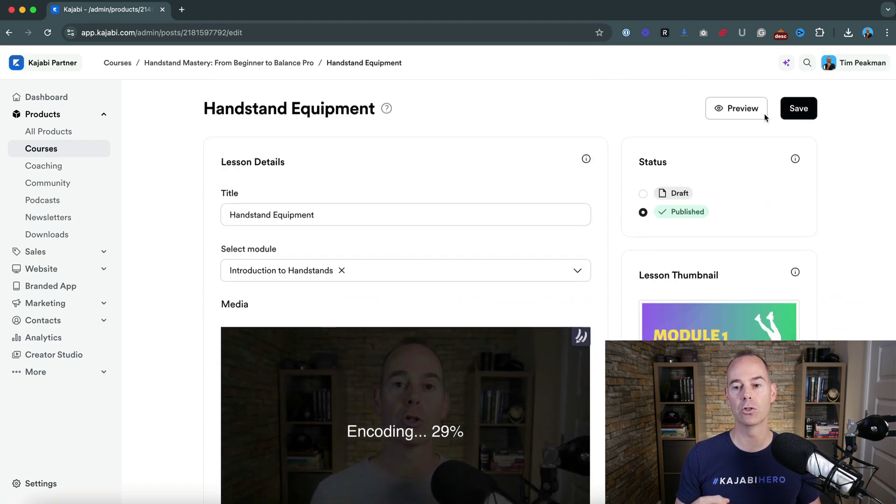
Preview Handstand Equipment, view Understanding the Basics, then return to the Kajabi admin tab.
click(737, 112)
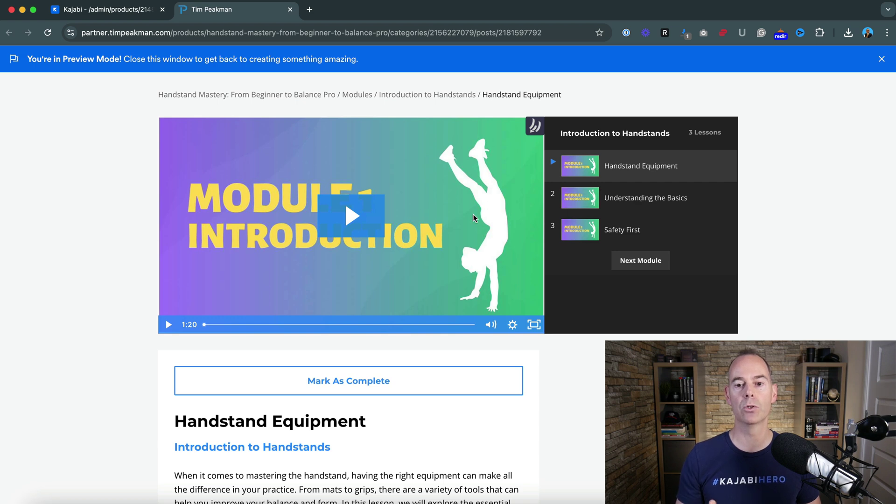
click(631, 199)
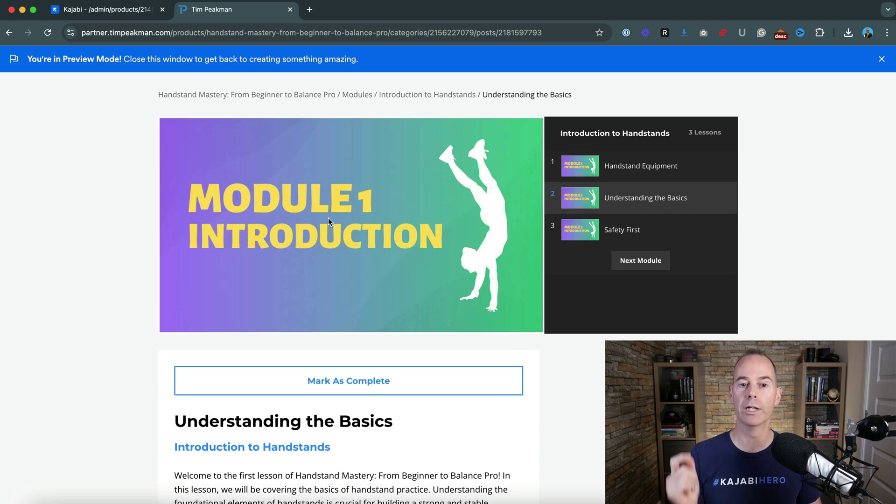
click(112, 11)
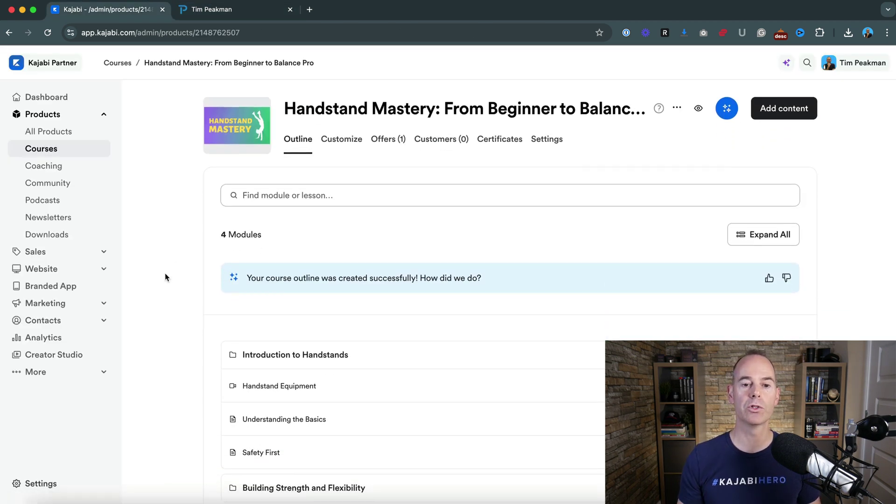
Customize the active Premier Product template and open the Welcome Body section.
click(346, 142)
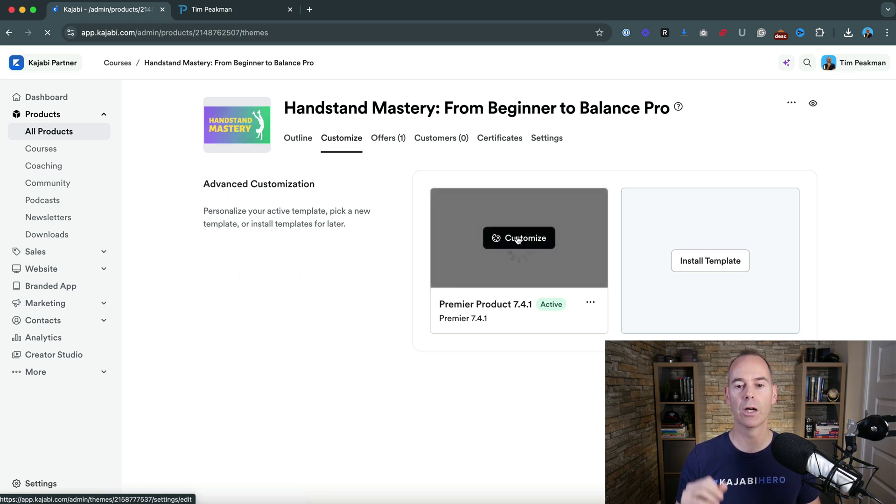
click(520, 238)
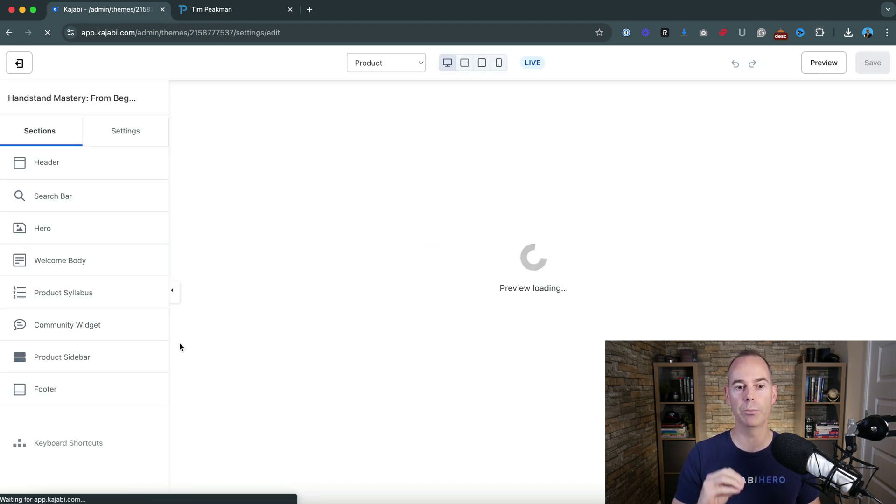
click(59, 267)
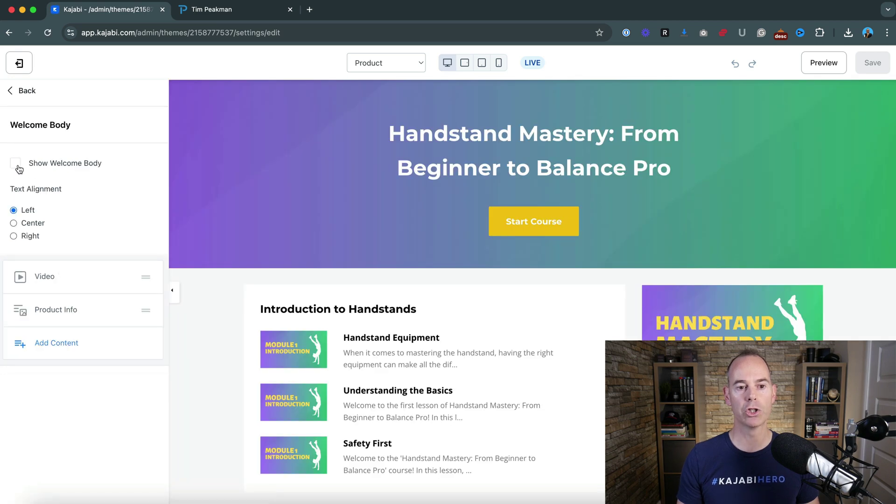
Enable Show Welcome Body and upload Welcome.mp4 from the device into its Video block.
click(16, 163)
click(46, 280)
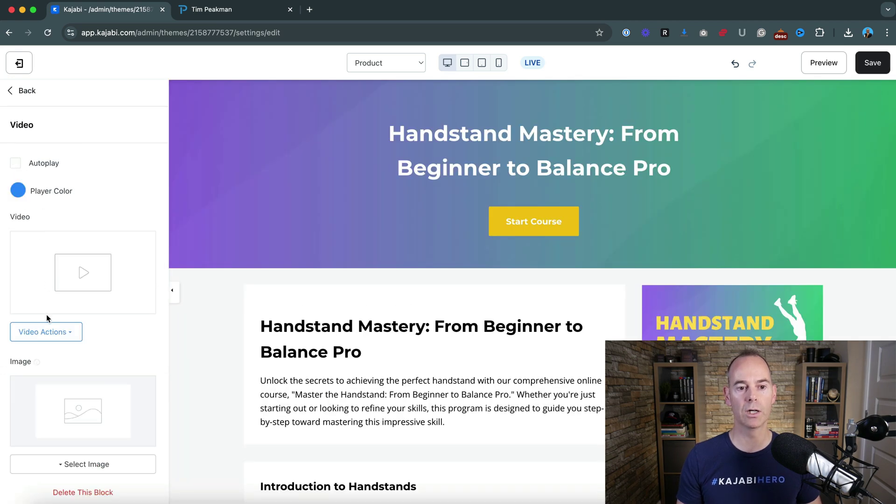
click(46, 334)
click(42, 353)
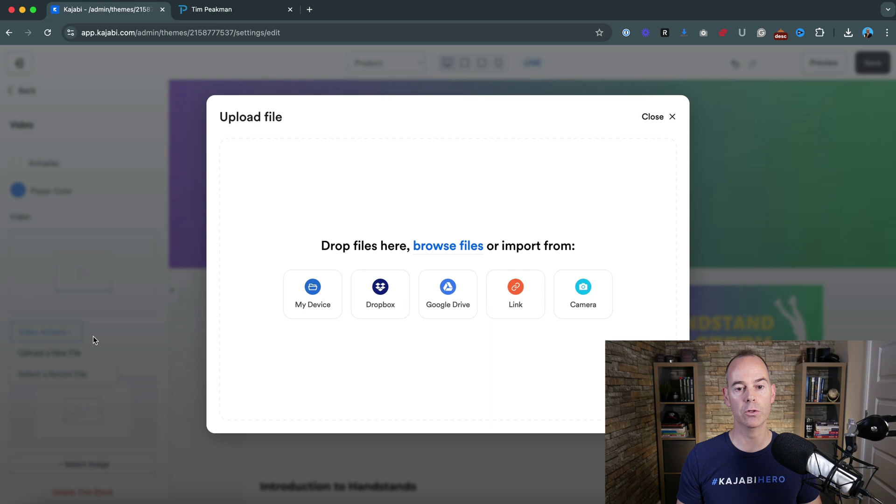
click(316, 294)
double_click(156, 98)
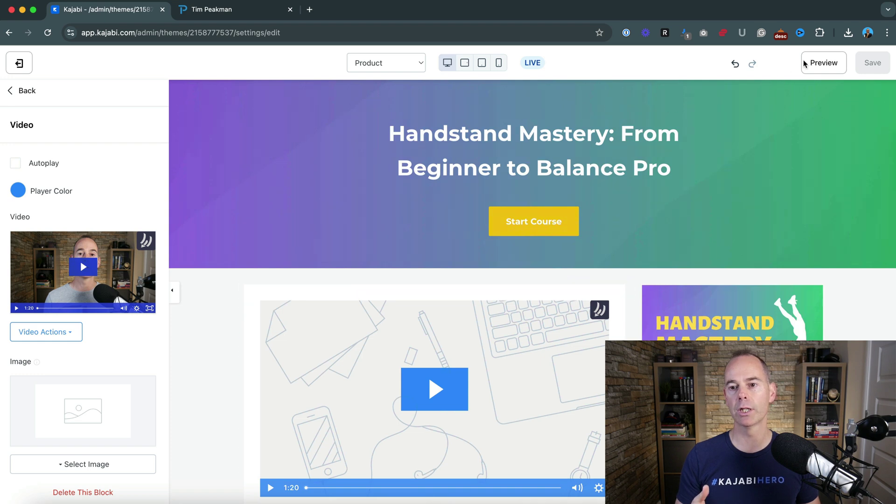
click(823, 62)
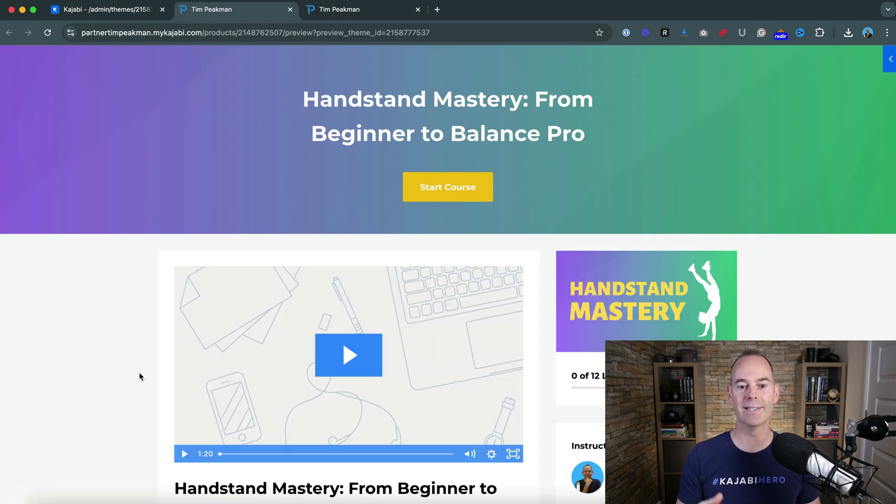
click(349, 359)
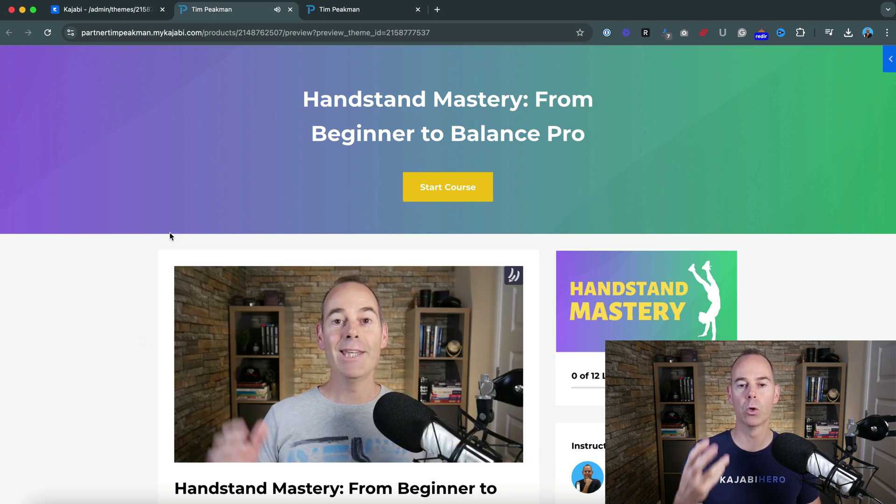
click(290, 10)
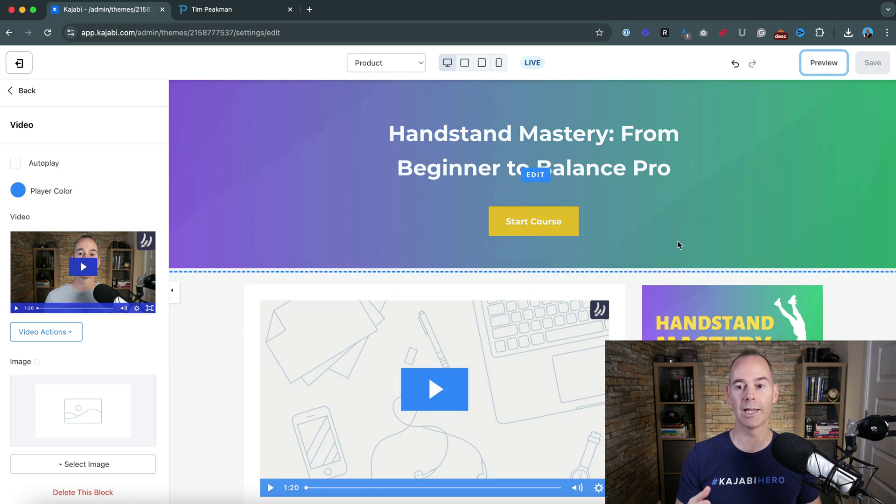
click(824, 70)
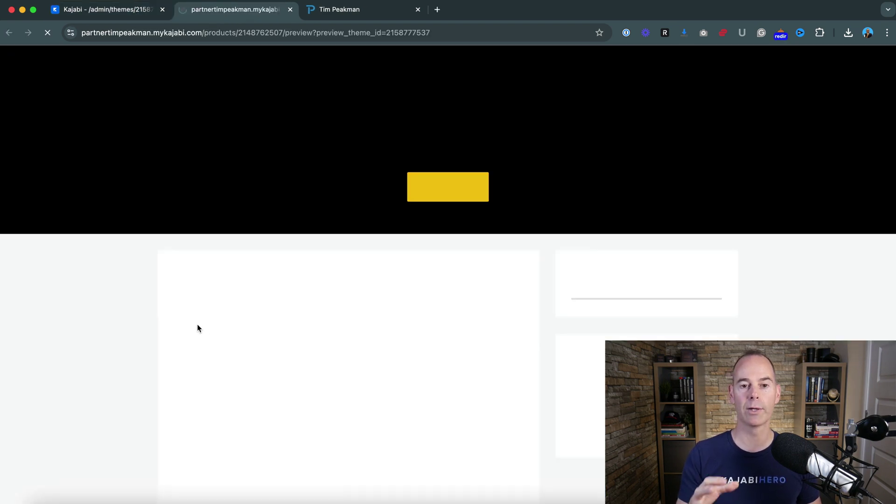
scroll(143, 378, down, 3)
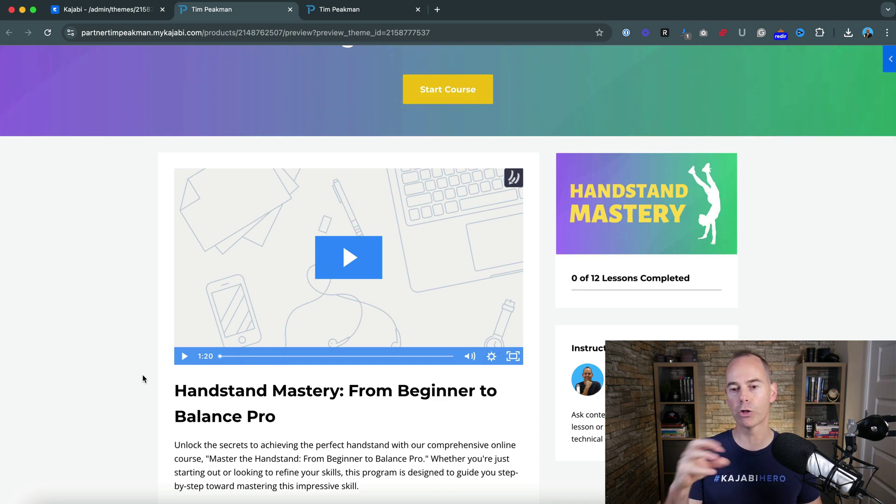
click(109, 10)
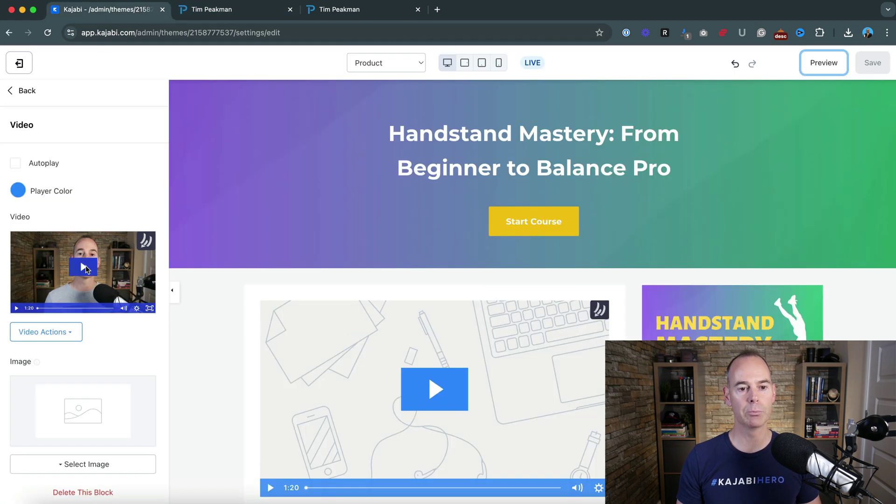
click(77, 459)
click(155, 346)
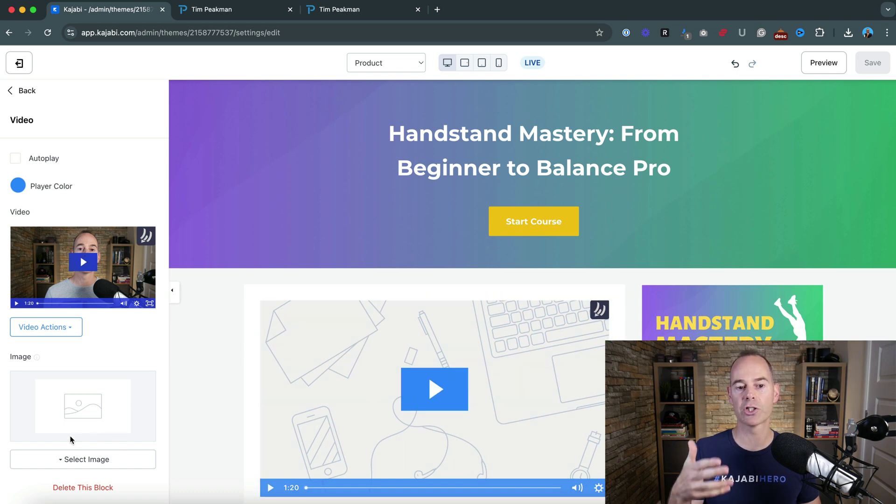
scroll(215, 373, down, 3)
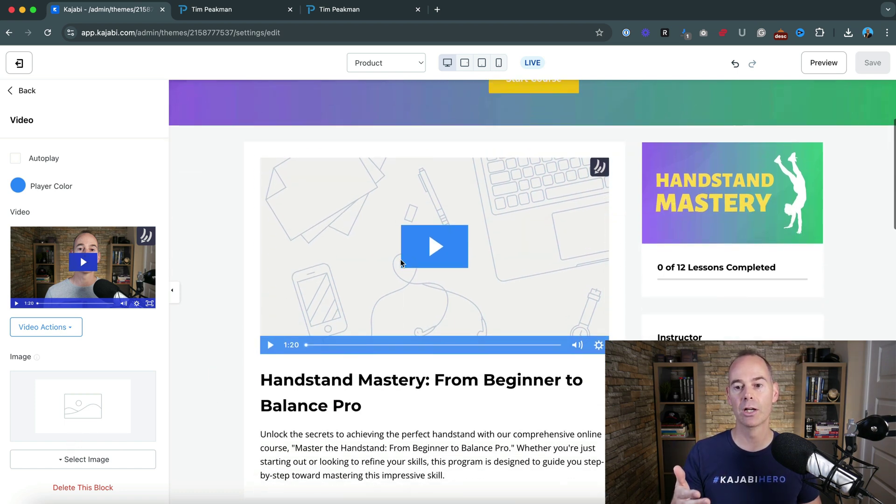
click(829, 63)
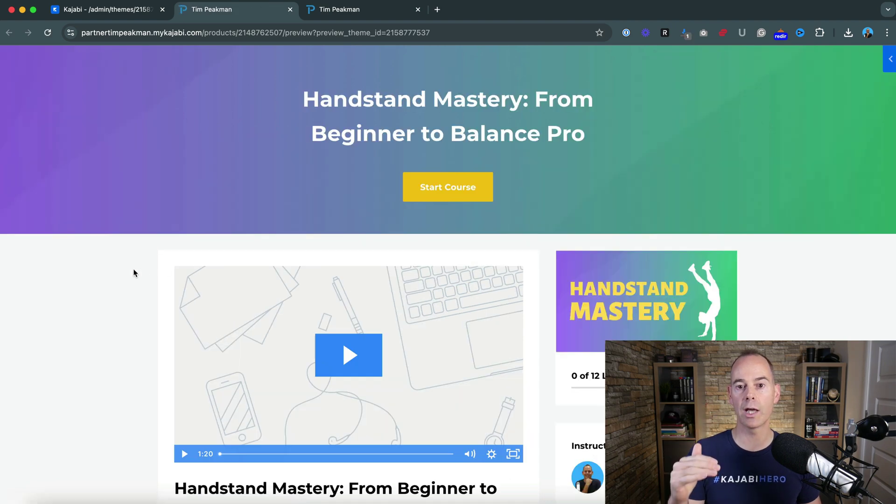
scroll(134, 274, down, 15)
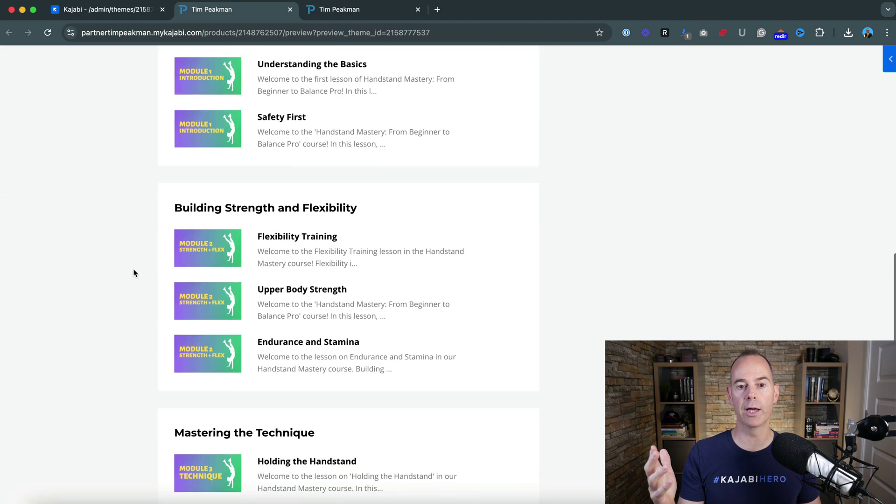
scroll(134, 273, up, 10)
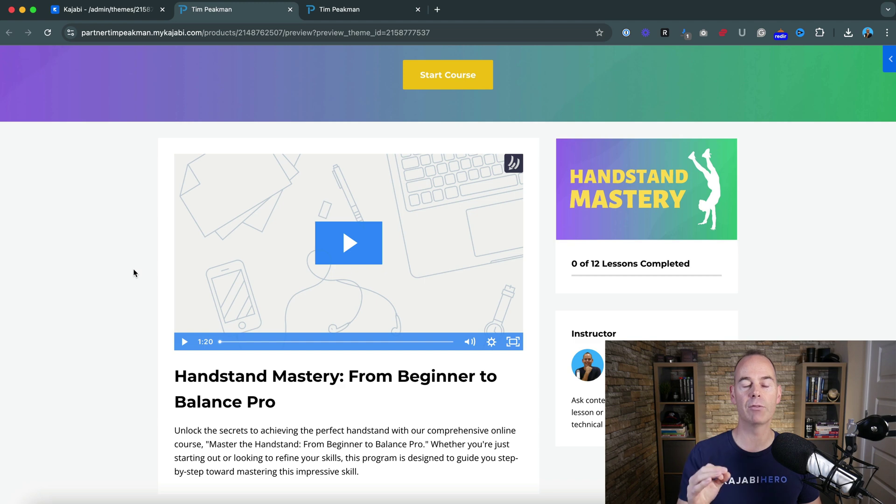
click(105, 12)
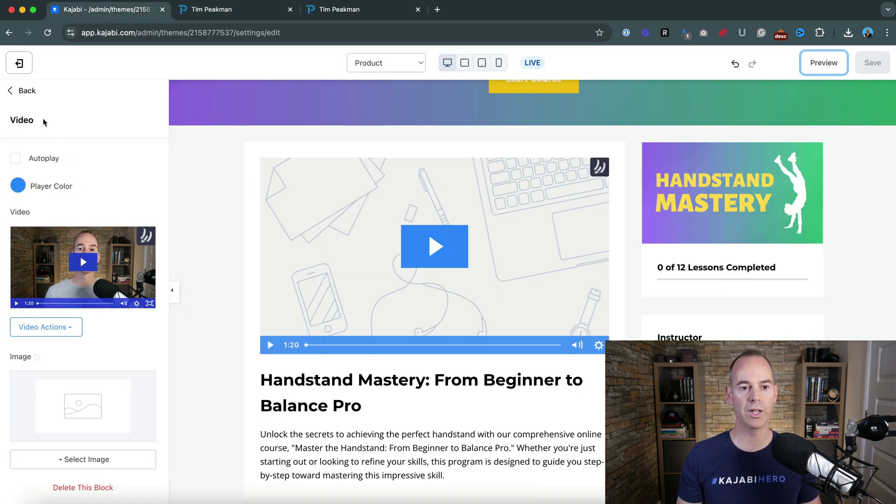
Hide the Welcome Body's Product Info block and save the product page.
click(25, 90)
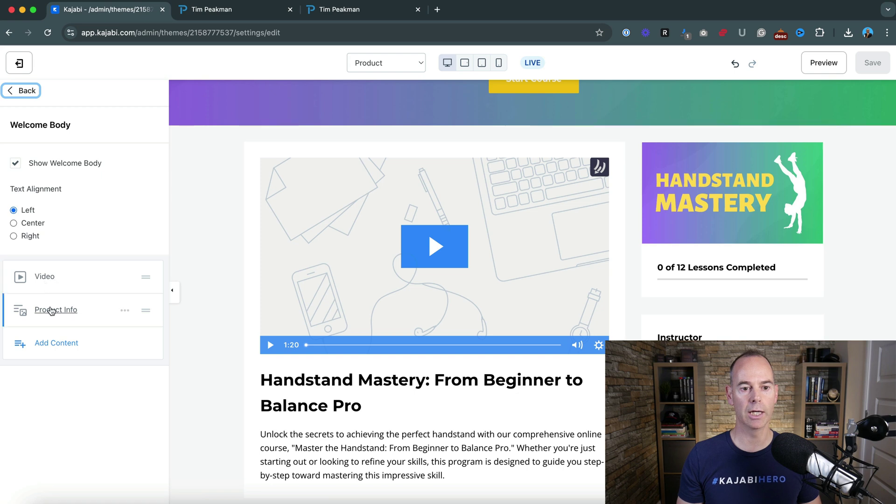
scroll(243, 397, down, 1)
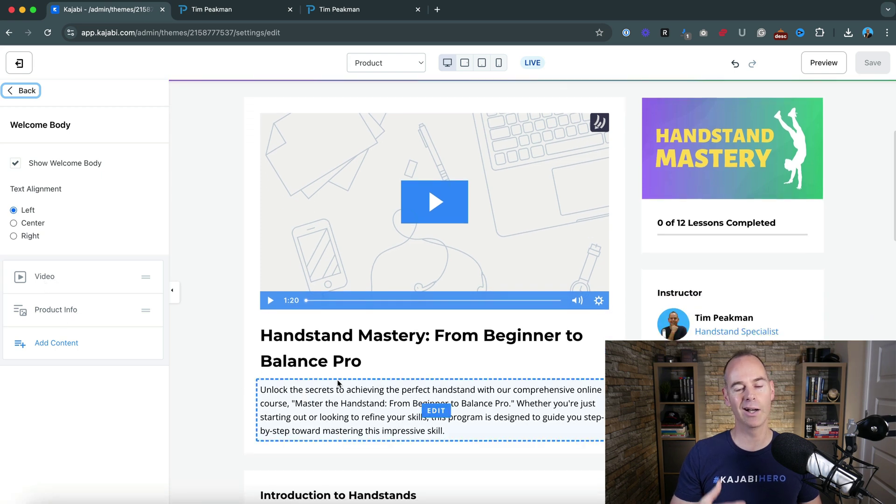
click(124, 310)
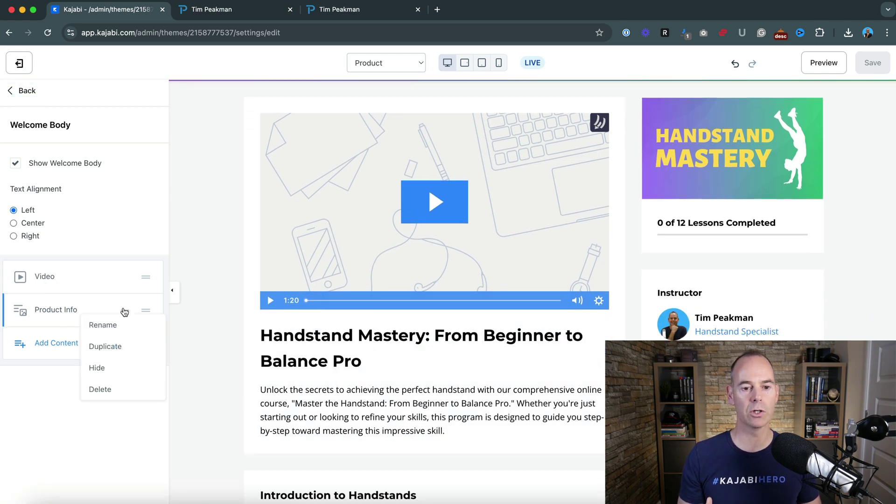
click(96, 368)
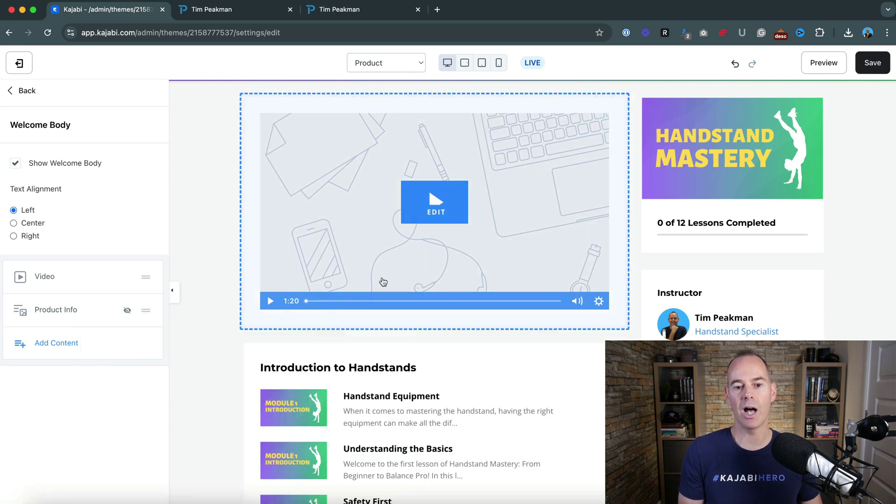
click(881, 65)
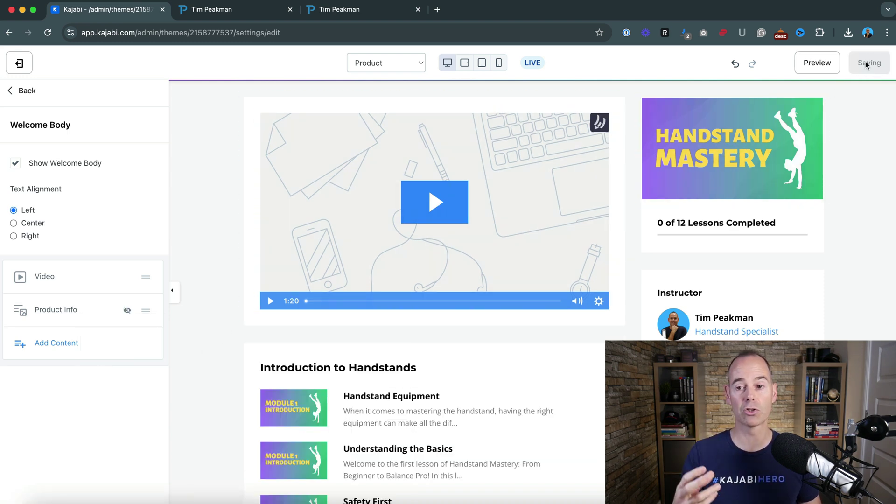
Preview the product page and scroll to confirm the course description is gone.
click(818, 65)
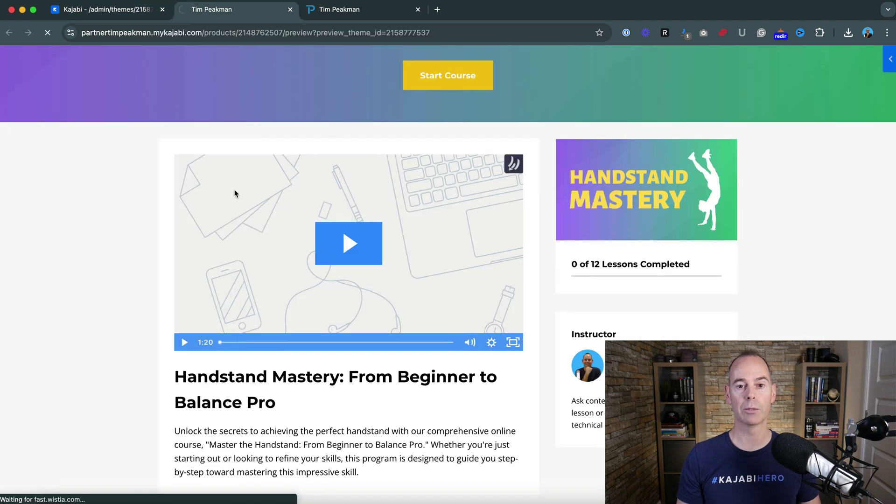
scroll(92, 332, down, 4)
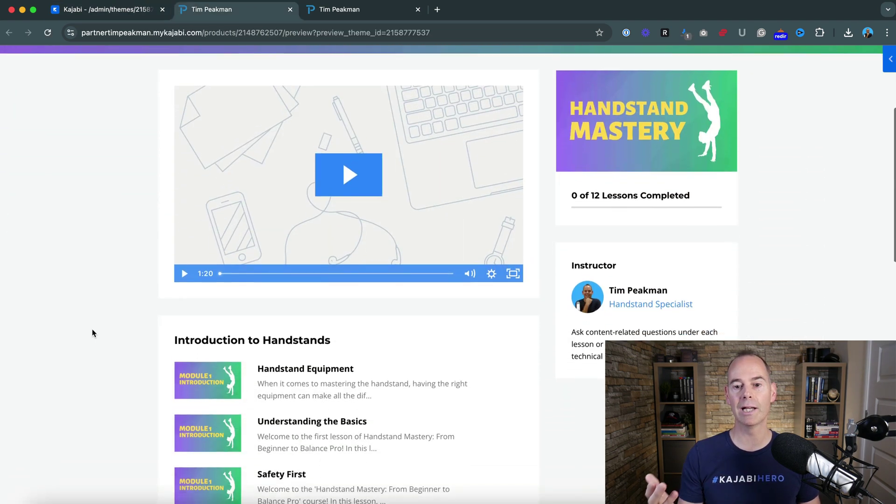
scroll(91, 329, up, 2)
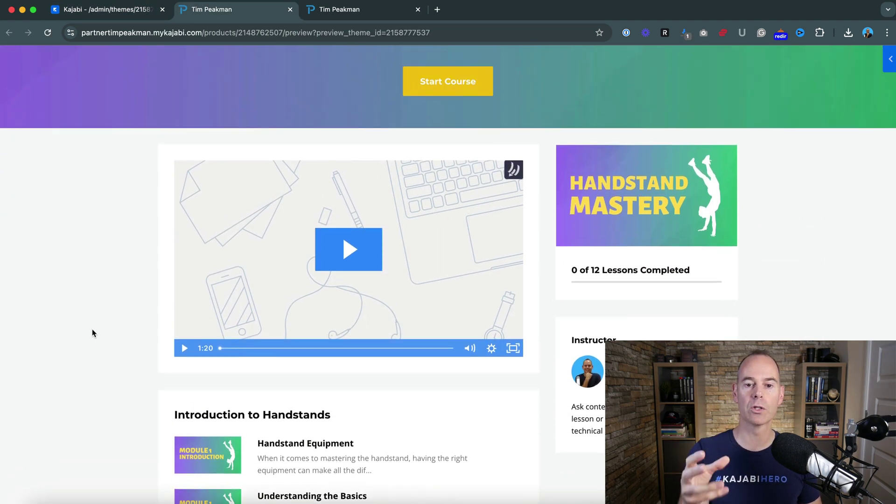
scroll(92, 332, down, 7)
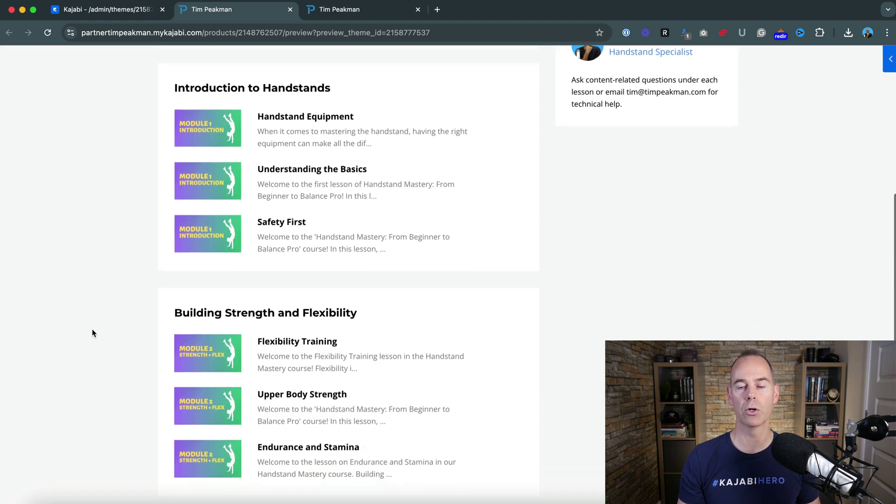